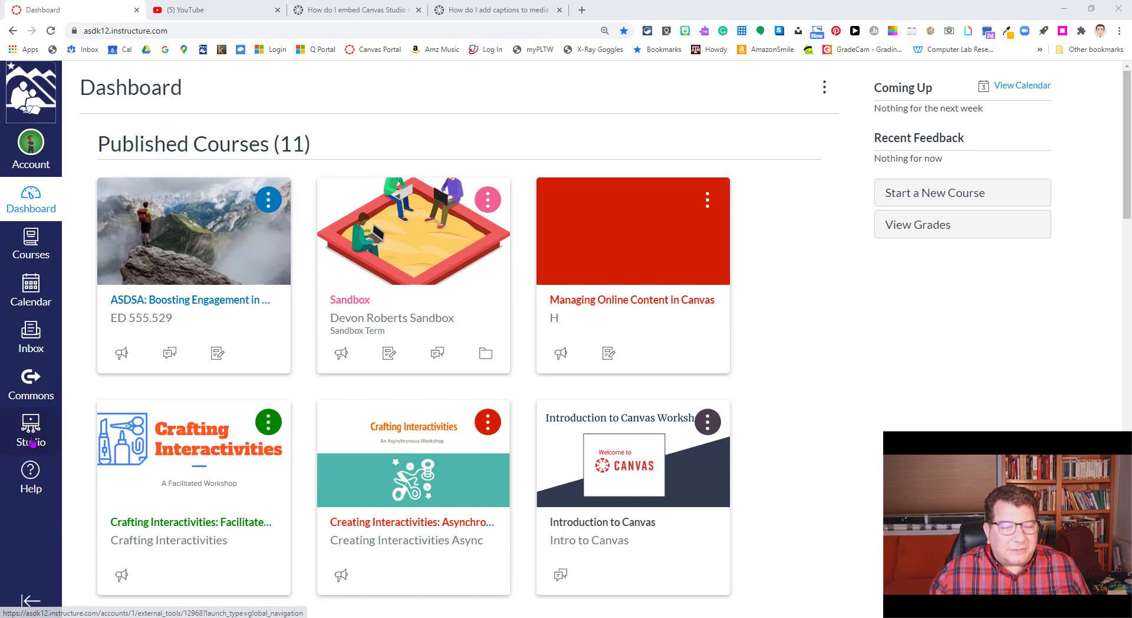
# - Go from the Canvas dashboard to Studio's My Library media page
pyautogui.click(32, 441)
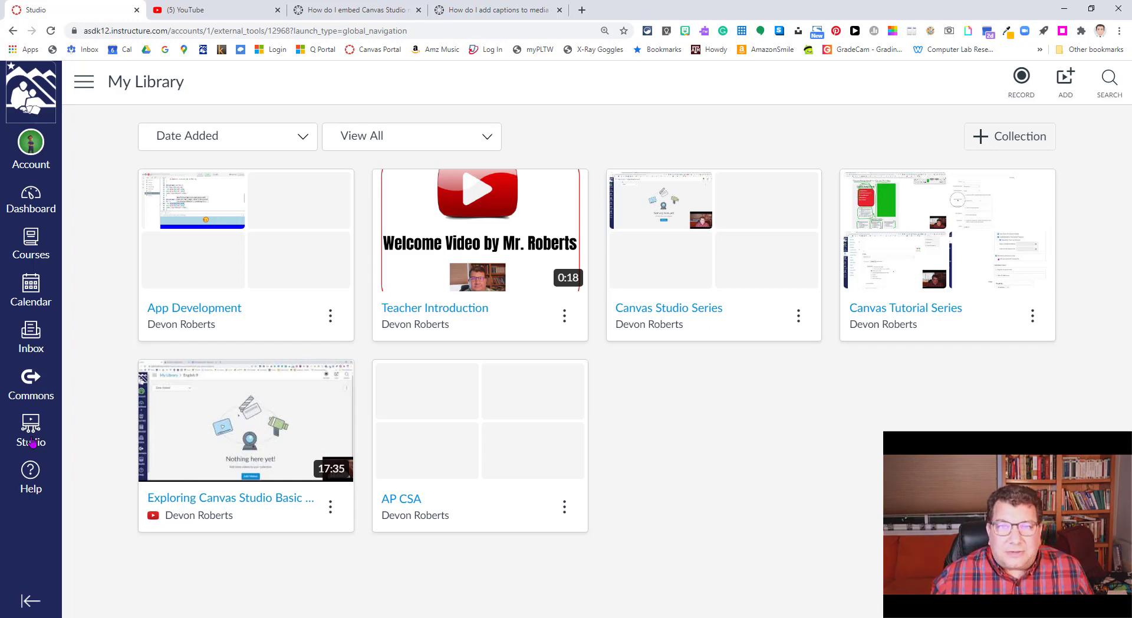
# - Return to Studio's My Library and bring up the Add to My Library dialog
pyautogui.click(32, 443)
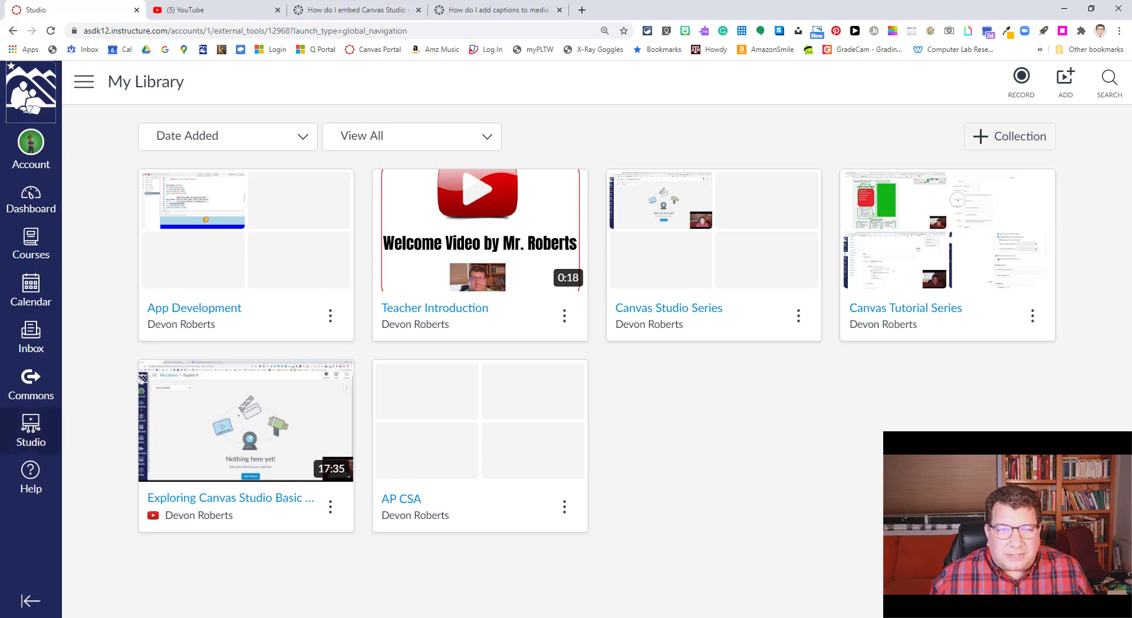
pyautogui.click(152, 84)
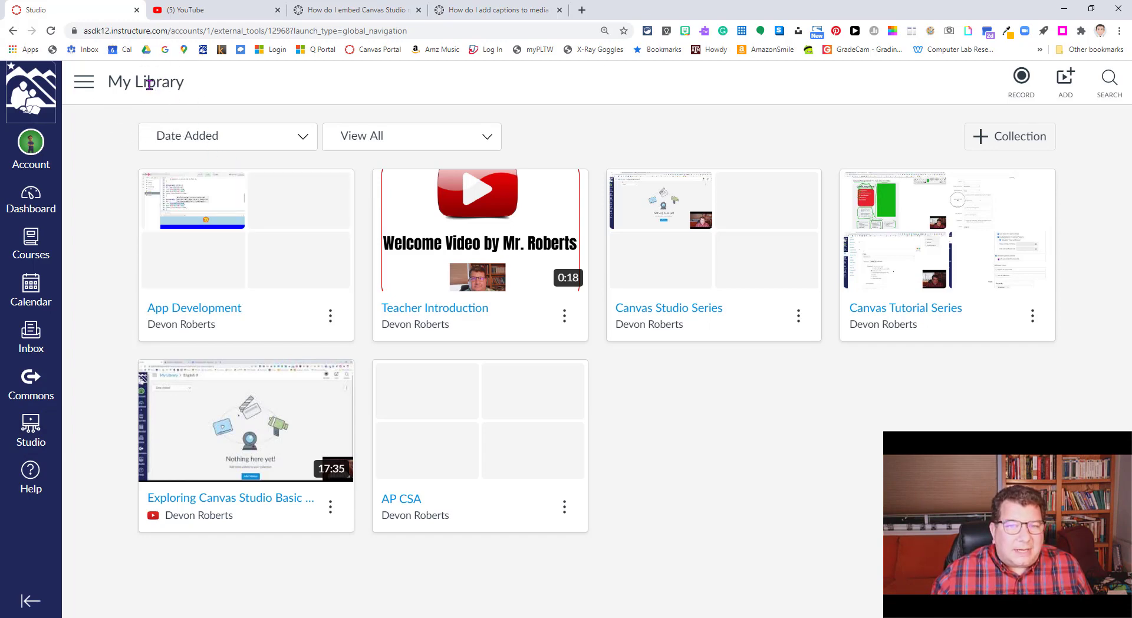
pyautogui.click(1066, 80)
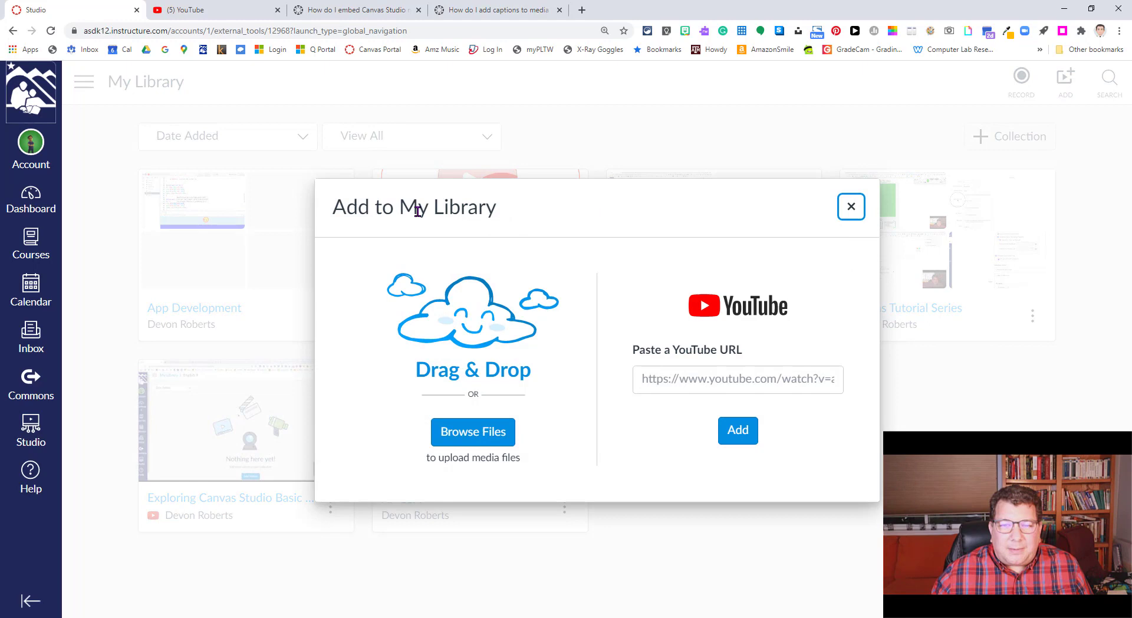
pyautogui.click(471, 325)
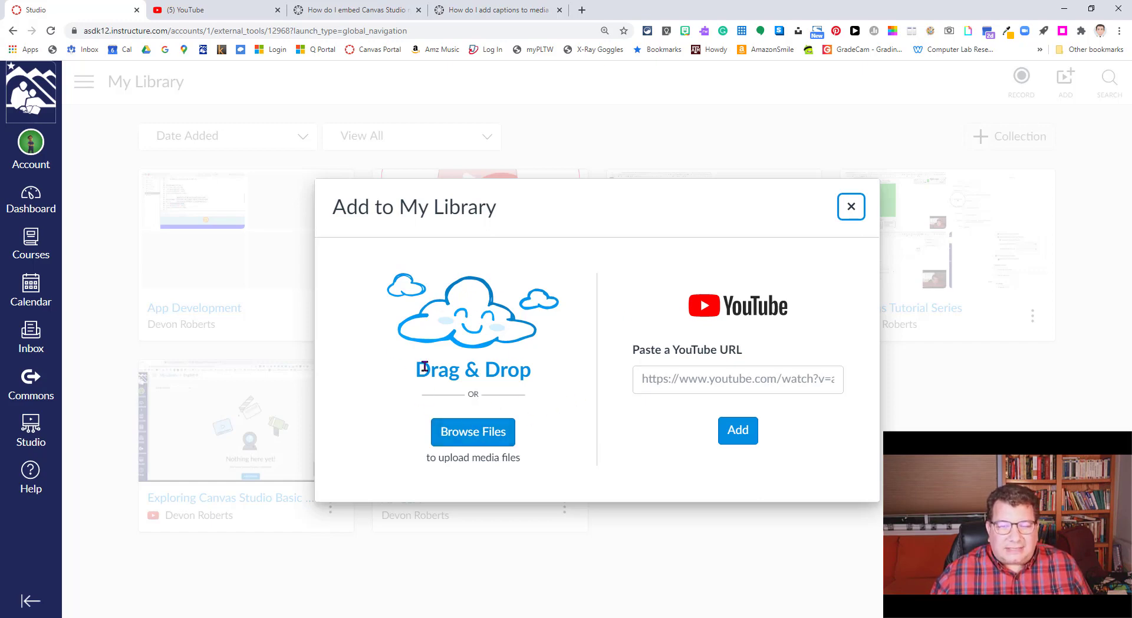
# - Upload 'graphing a point tutorial.mp4' from the Videos folder into My Library
pyautogui.click(470, 439)
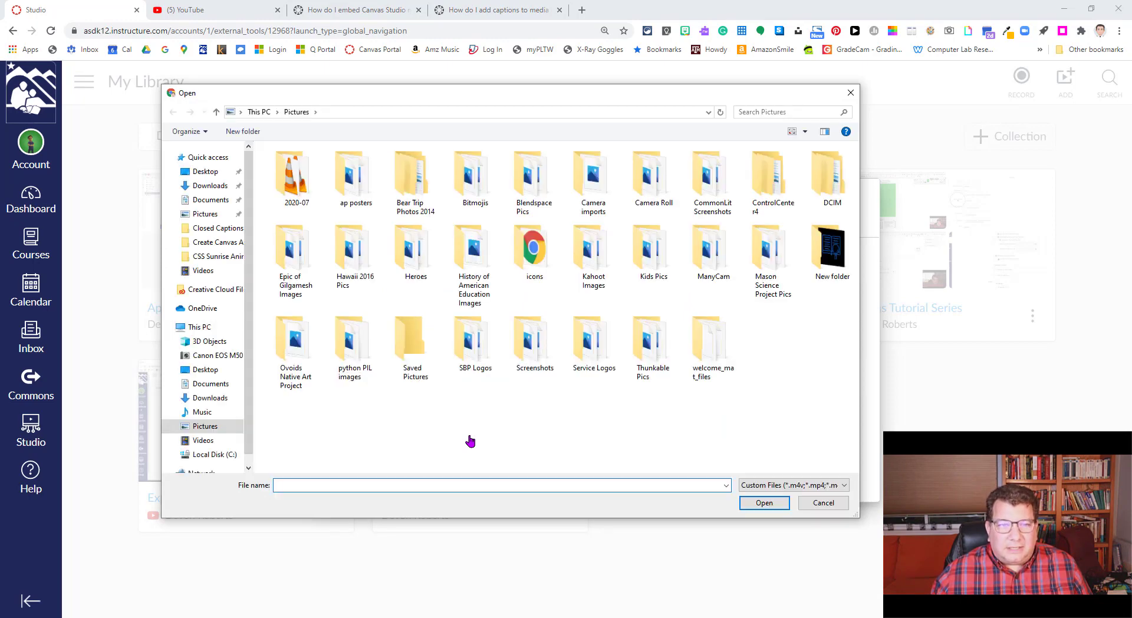
pyautogui.click(203, 270)
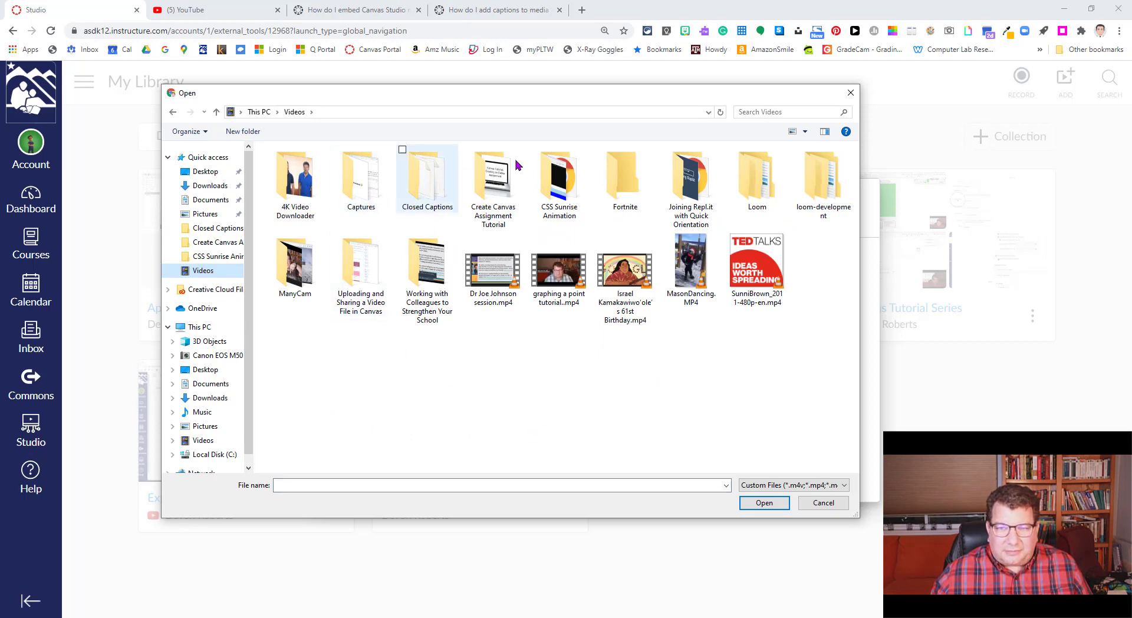
pyautogui.click(567, 295)
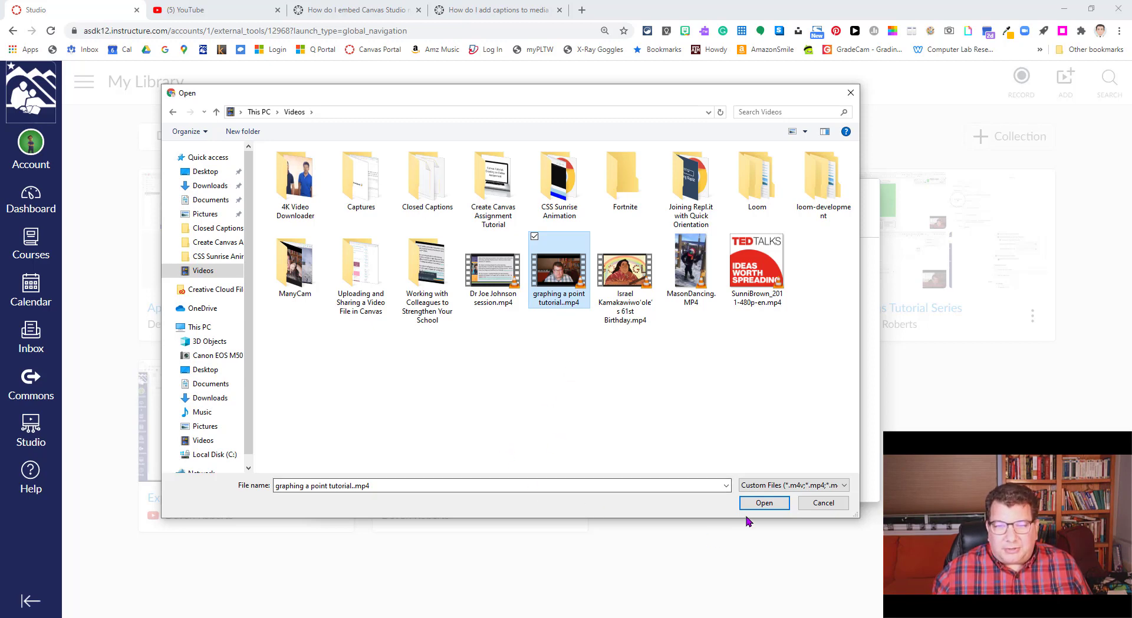
pyautogui.click(762, 504)
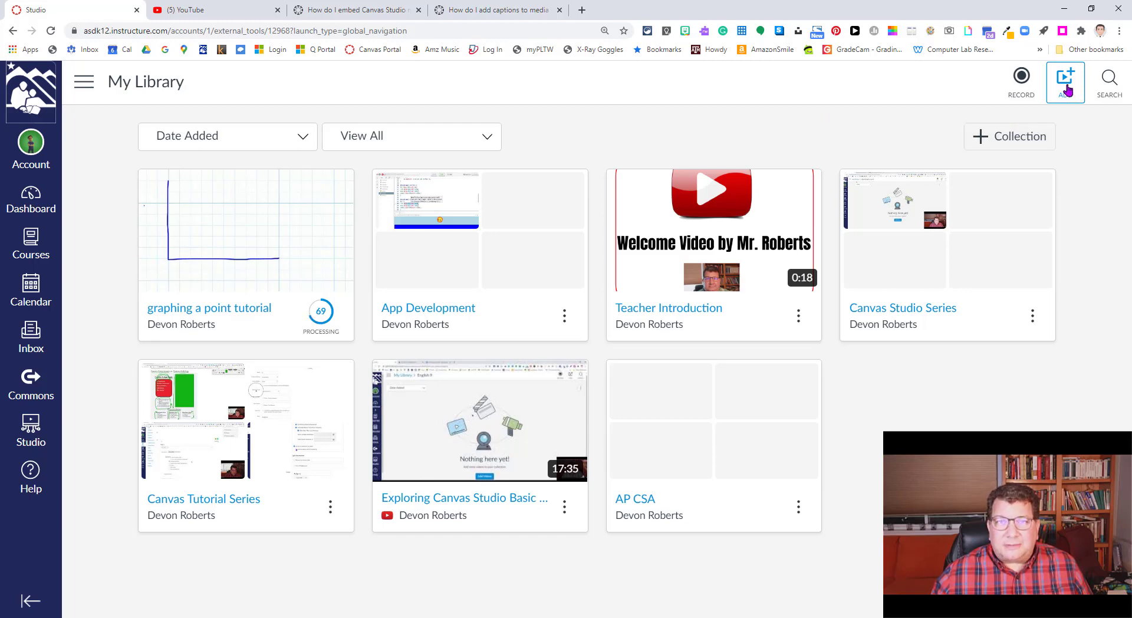
# - Reopen Add to My Library, then switch to the YouTube browser tab
pyautogui.click(1067, 89)
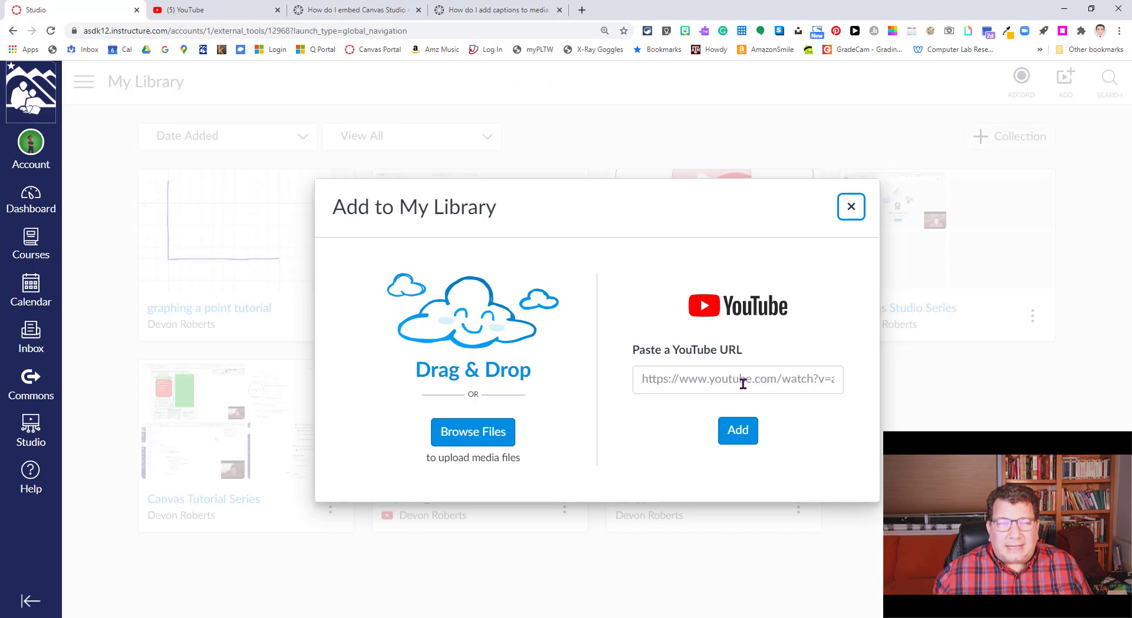
pyautogui.click(227, 11)
# - Search YouTube for 'grant abbitt owl sculpt'
pyautogui.click(437, 79)
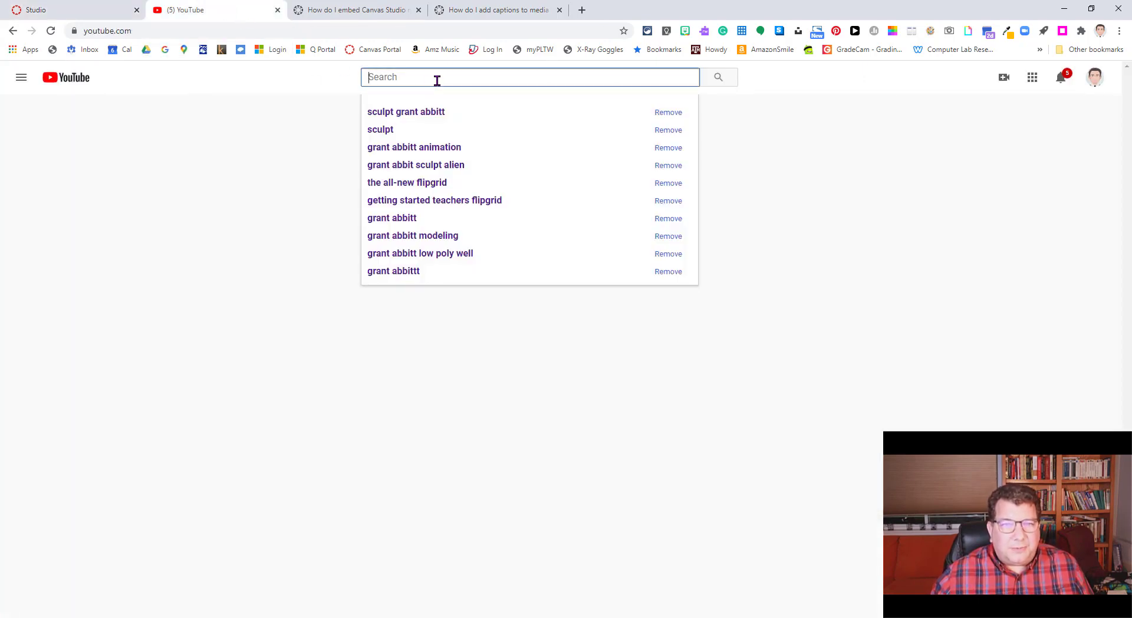
pyautogui.write('grant a')
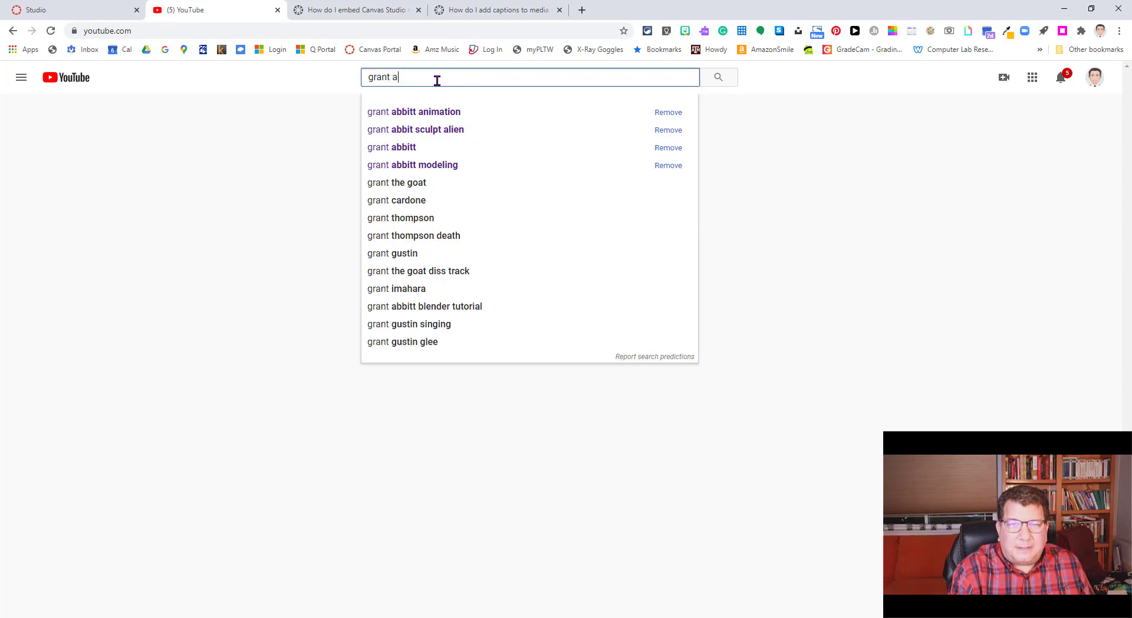
pyautogui.write('bbitt owl c')
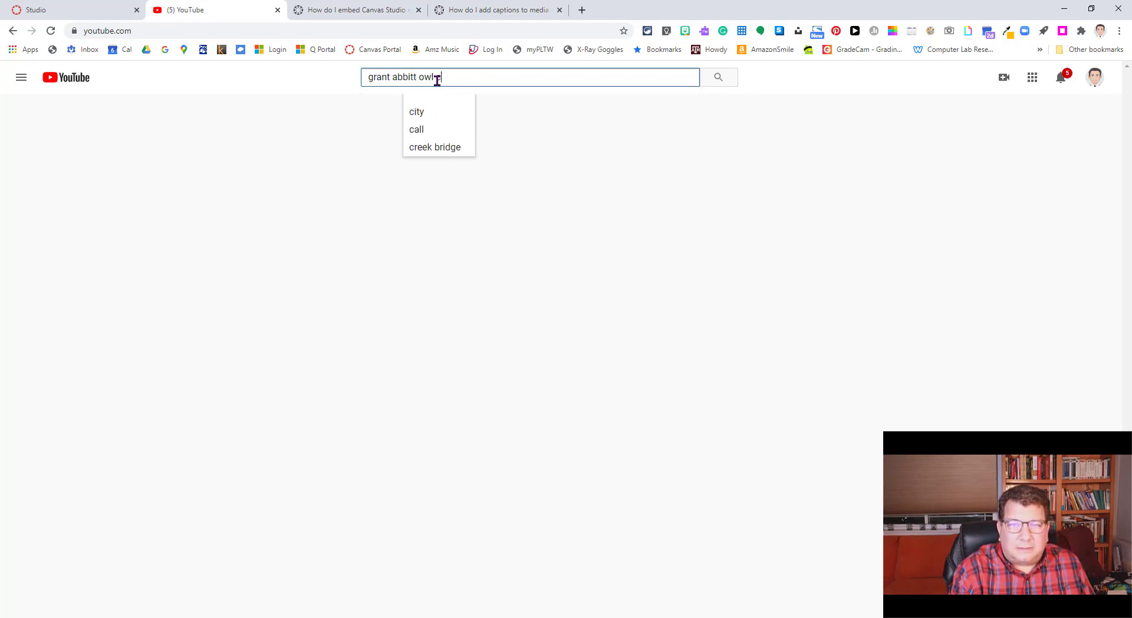
pyautogui.press('BackSpace')
pyautogui.write('sculpt')
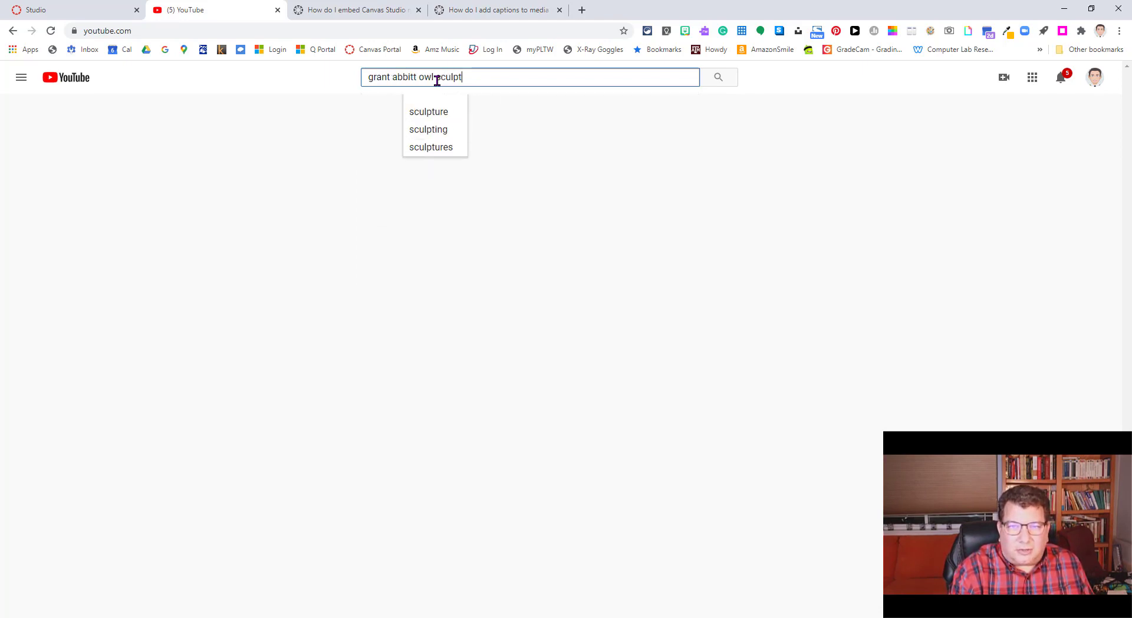
pyautogui.press('Return')
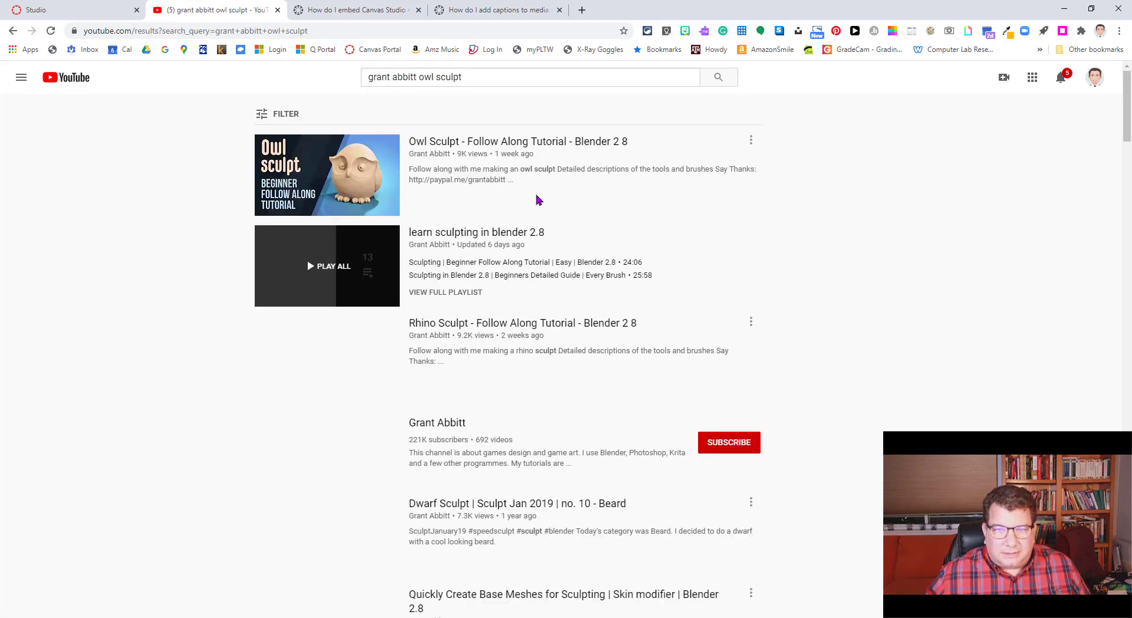
# - Open the Owl Sculpt - Follow Along Tutorial video, pause it, and copy its URL
pyautogui.click(440, 145)
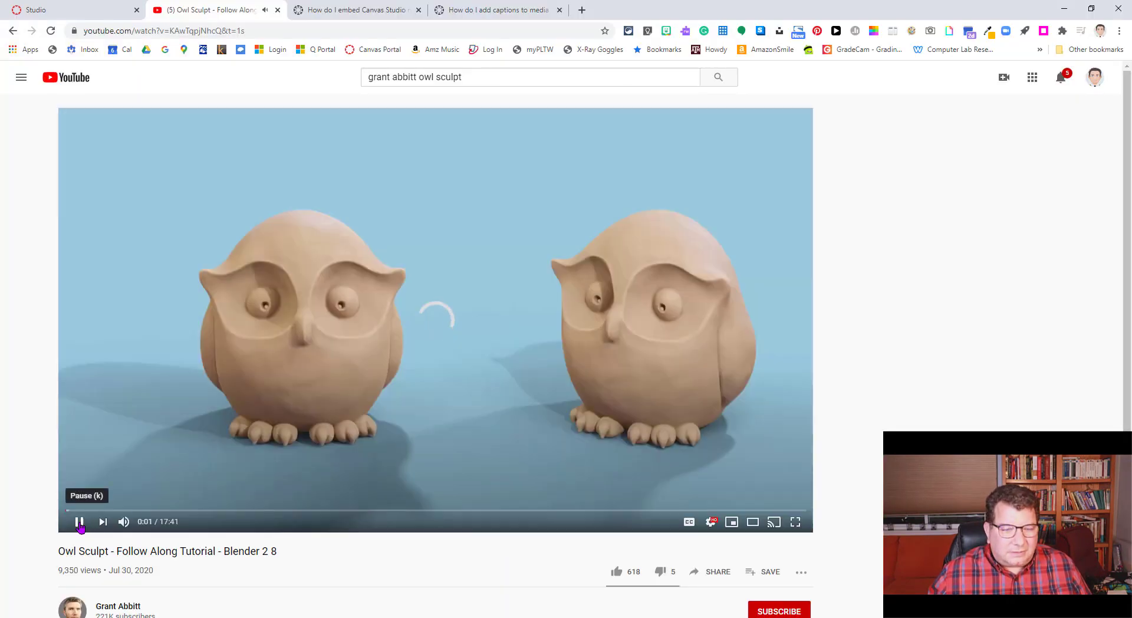
pyautogui.click(80, 524)
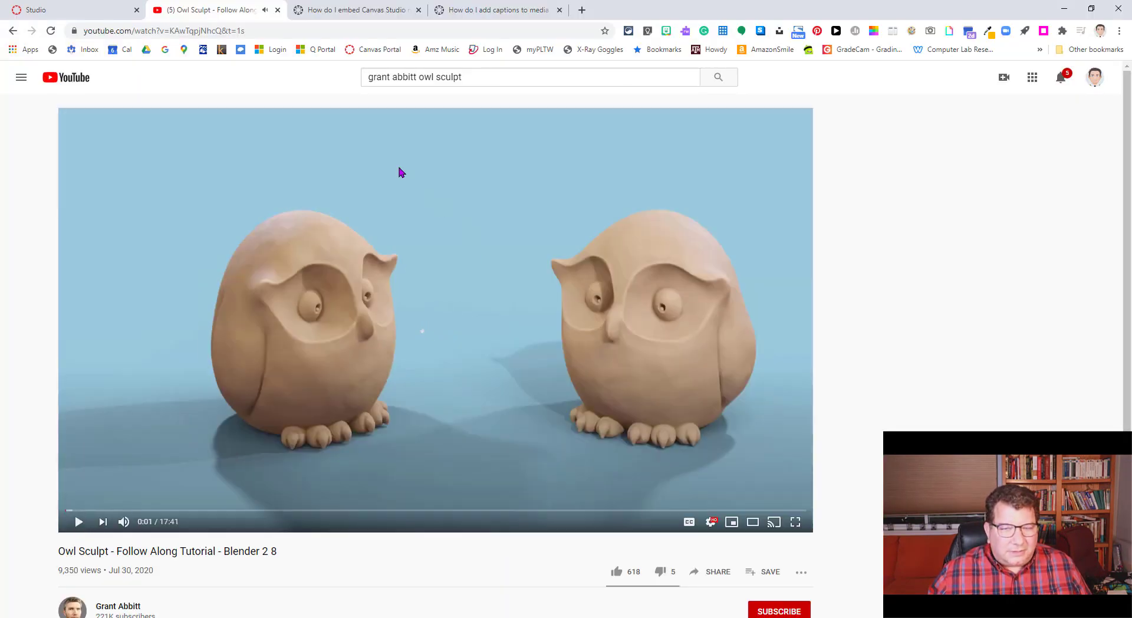
pyautogui.rightClick(419, 294)
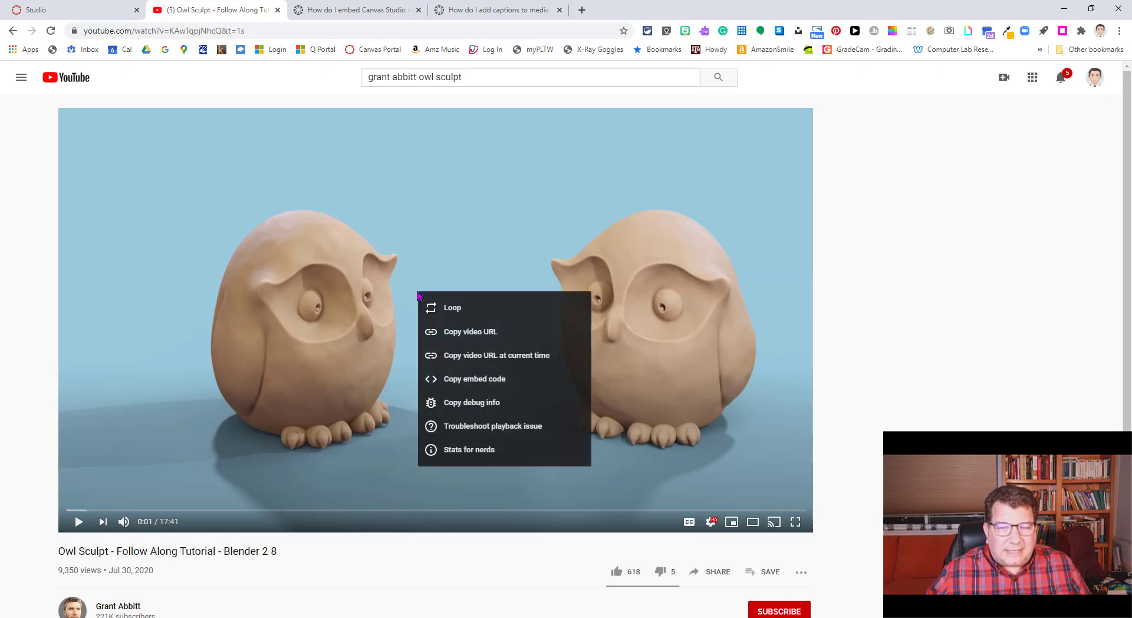
pyautogui.click(481, 338)
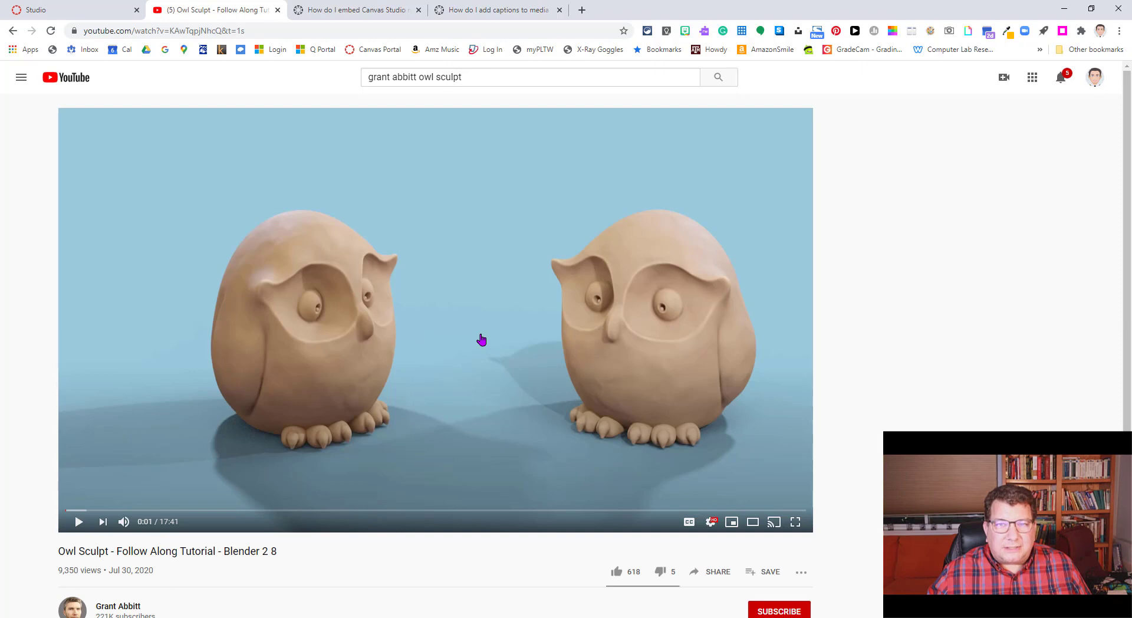
# - Paste the copied Owl Sculpt YouTube link into Studio's URL field and add it
pyautogui.click(96, 7)
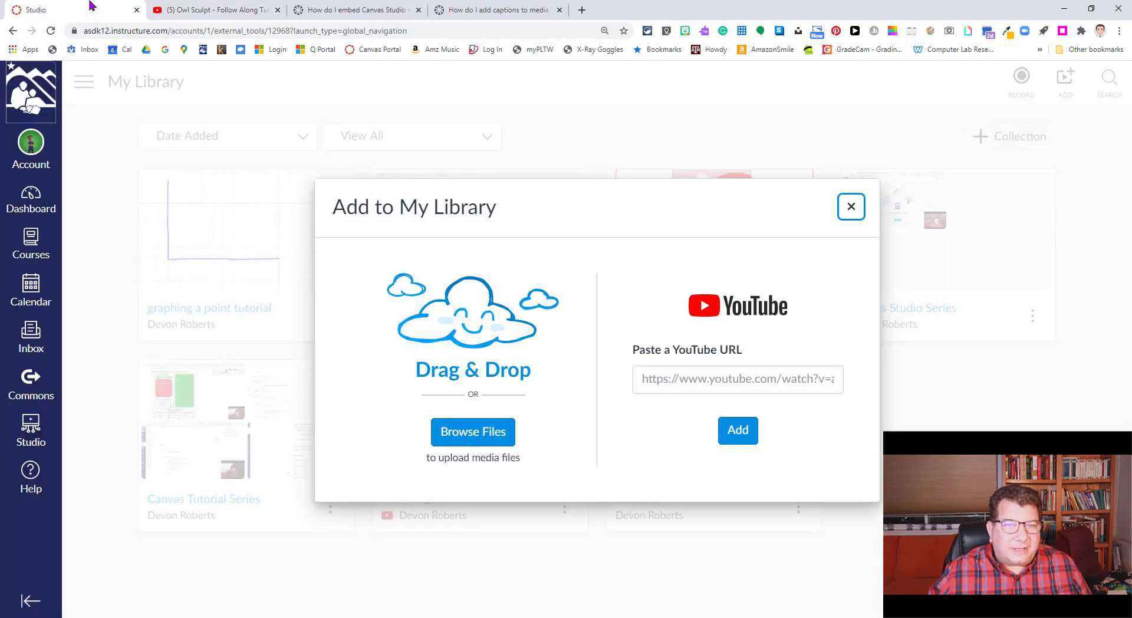
pyautogui.click(659, 380)
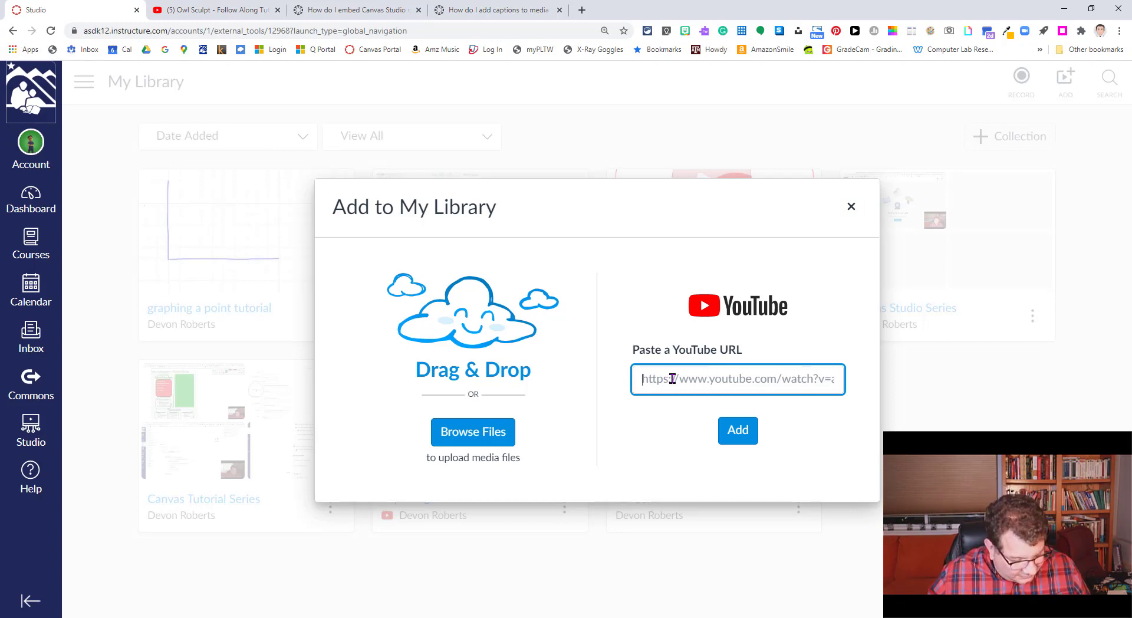
pyautogui.hotkey('ctrl', 'v')
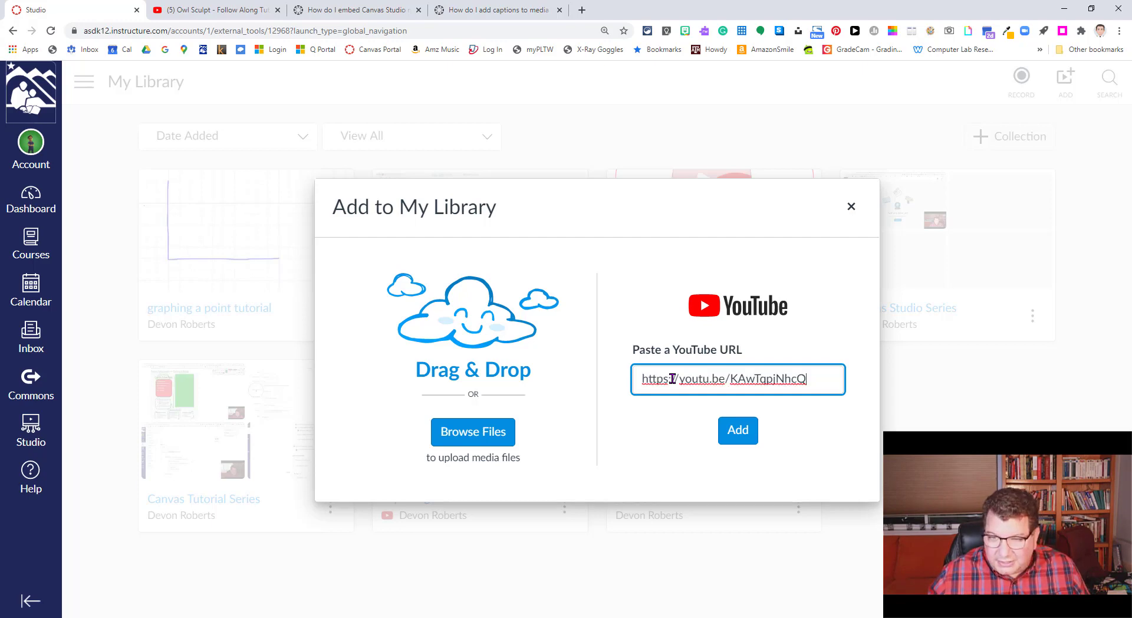
pyautogui.click(741, 442)
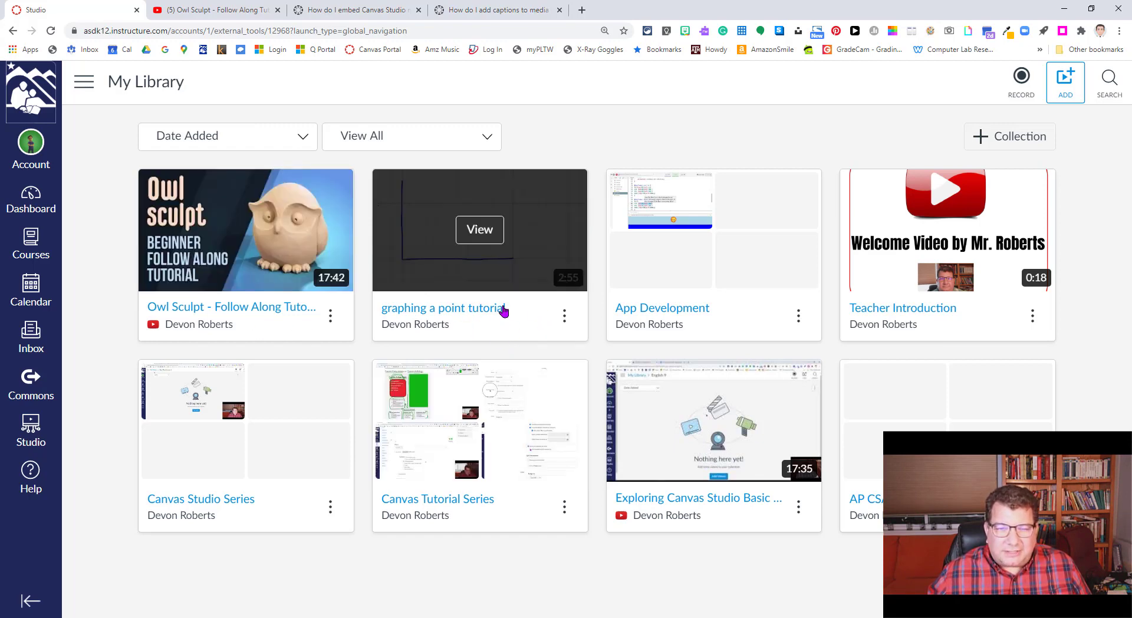
pyautogui.click(471, 308)
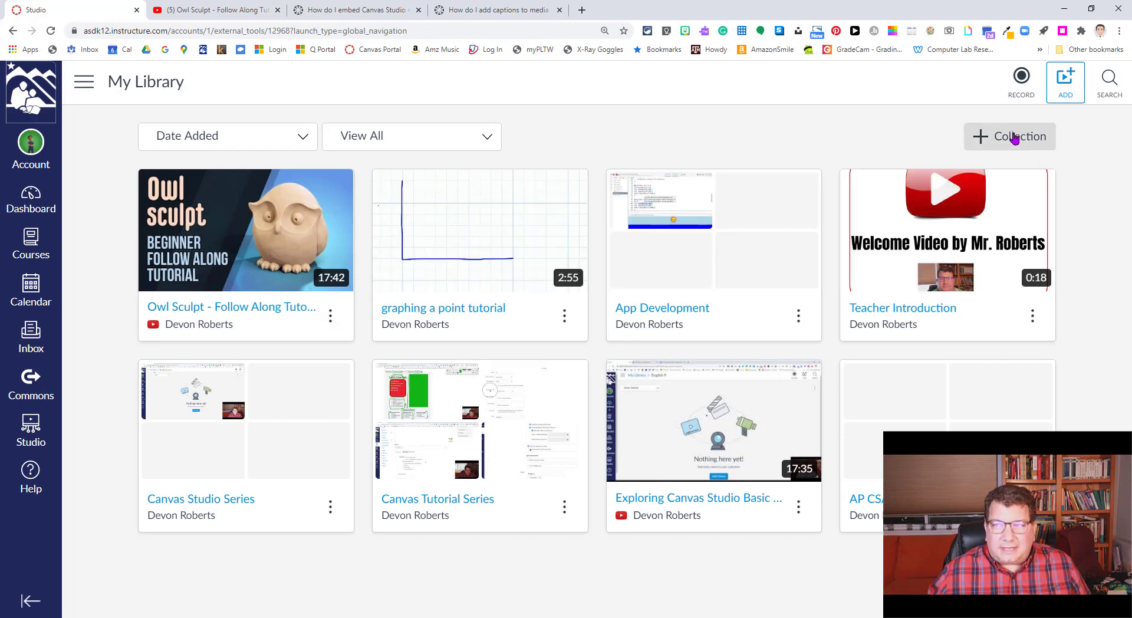
# - Create a new collection named 'Animation & Modeling', then return to My Library
pyautogui.click(1014, 138)
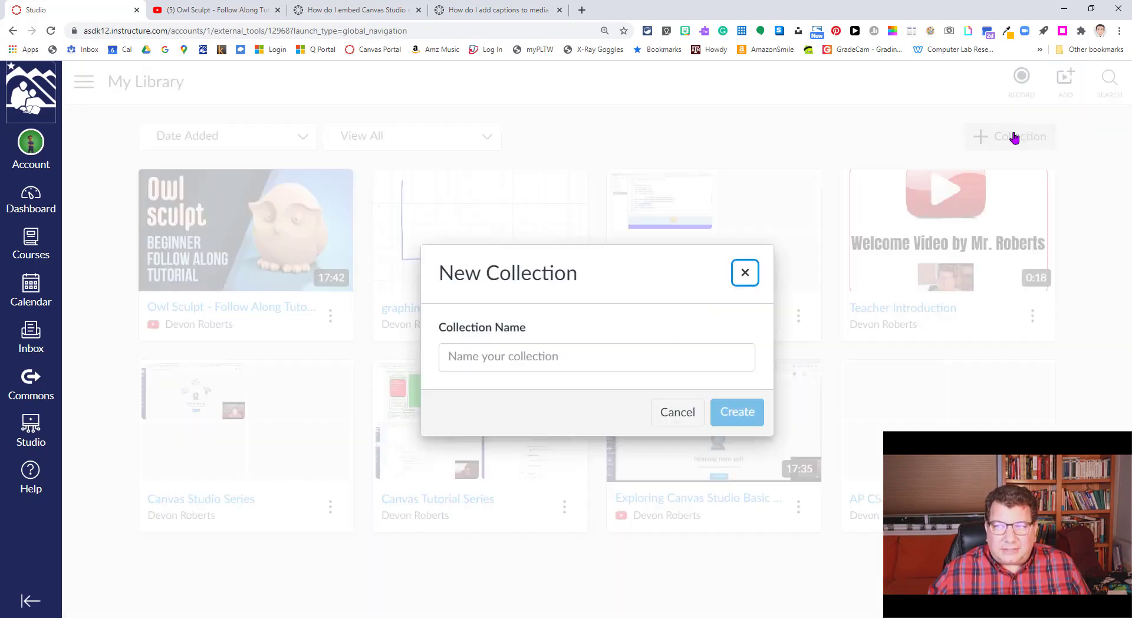
pyautogui.click(539, 357)
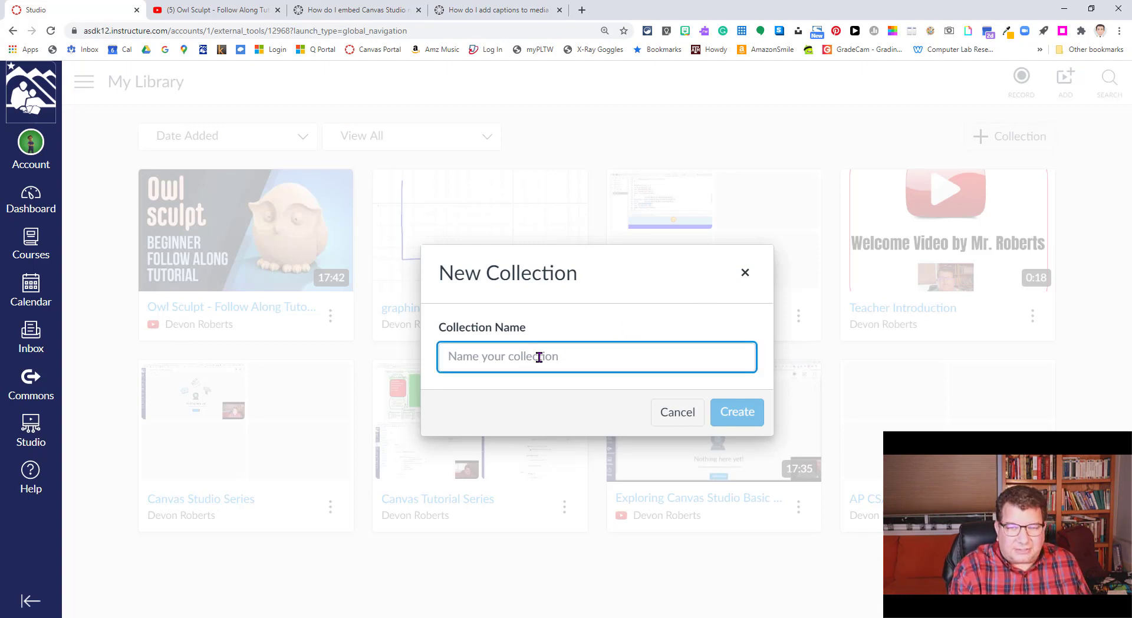
pyautogui.write('Animation & Mo')
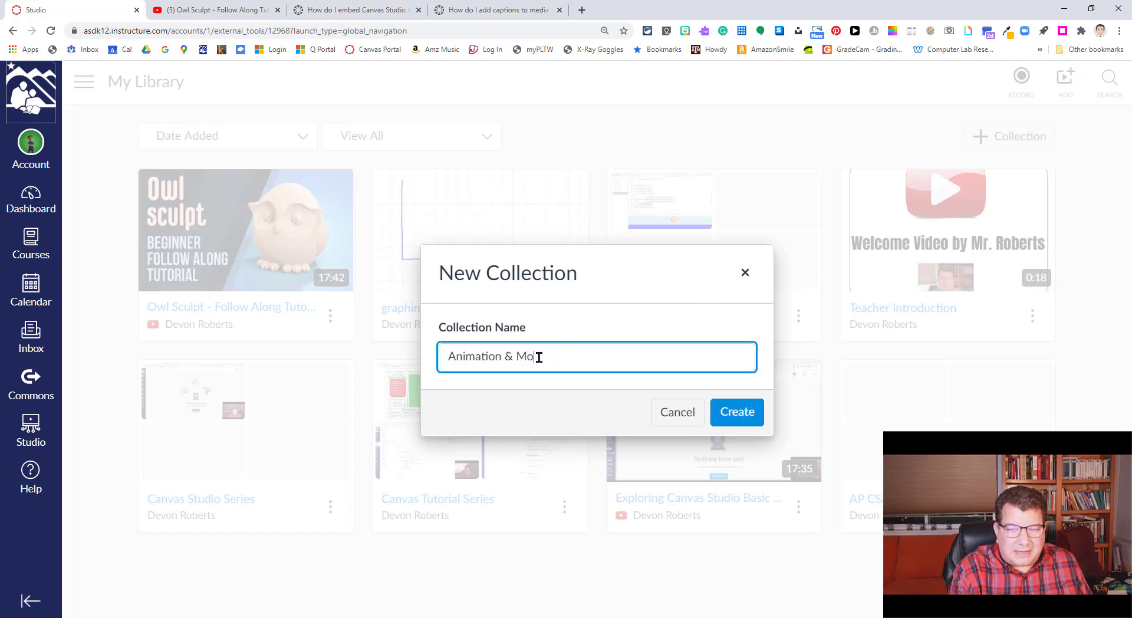
pyautogui.write('deling')
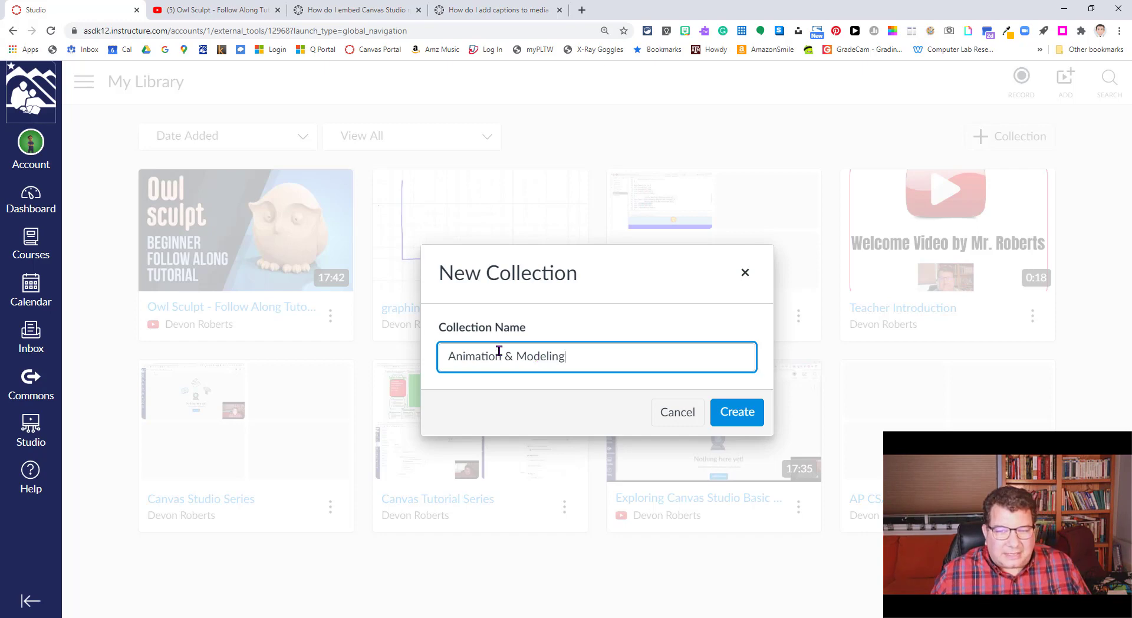
pyautogui.click(737, 412)
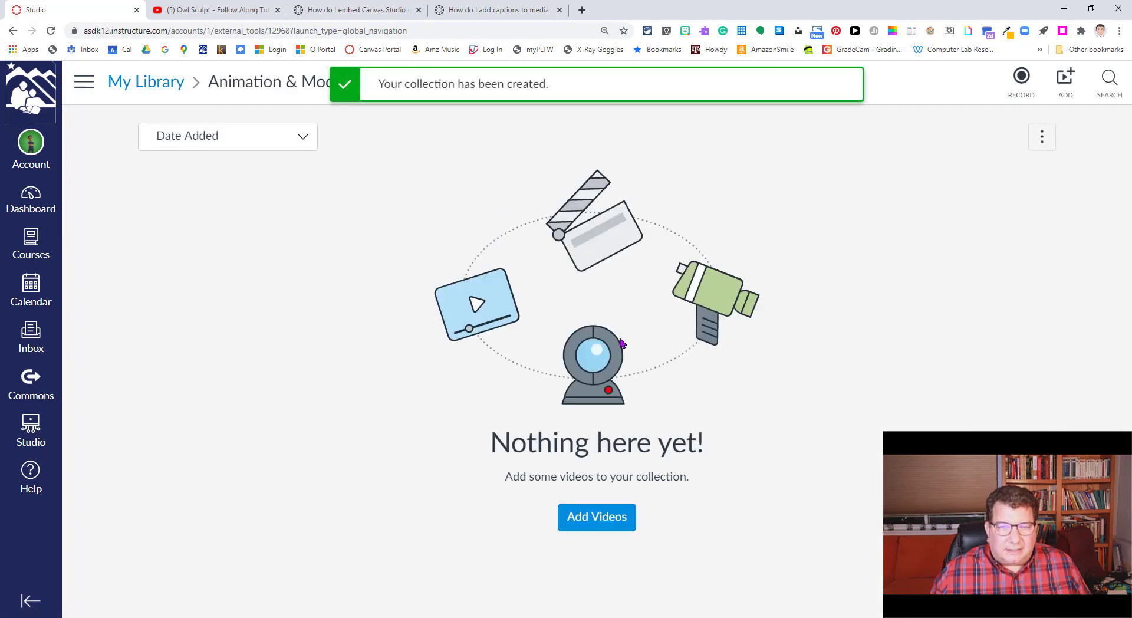
pyautogui.click(167, 83)
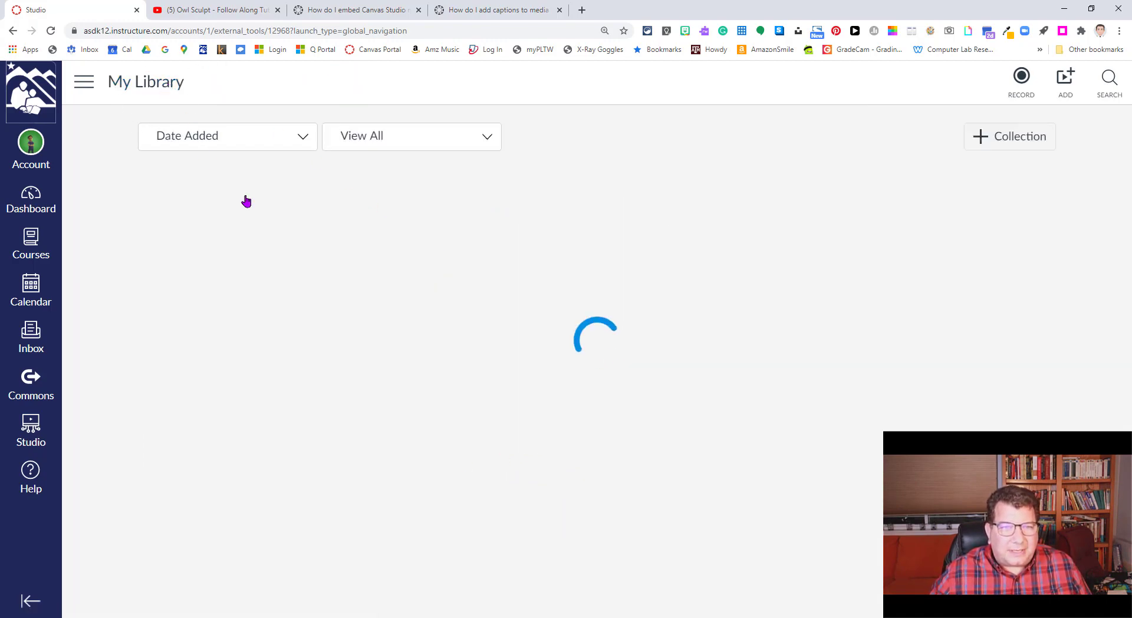
# - Move the Owl Sculpt tutorial video into the Animation & Modeling collection
pyautogui.moveTo(498, 206)
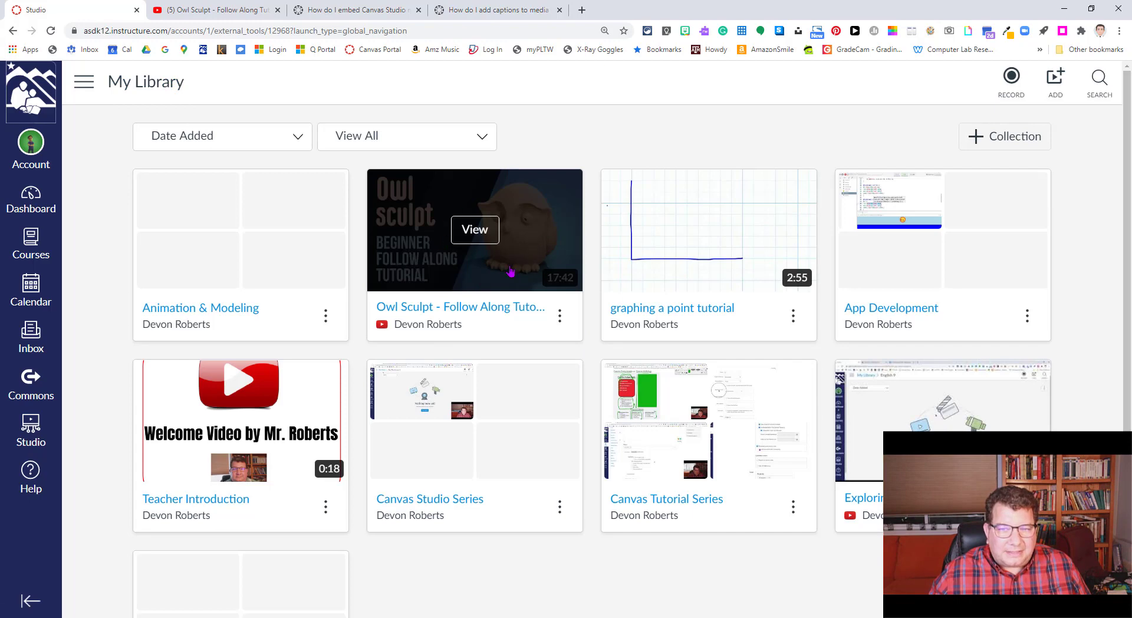
pyautogui.click(559, 322)
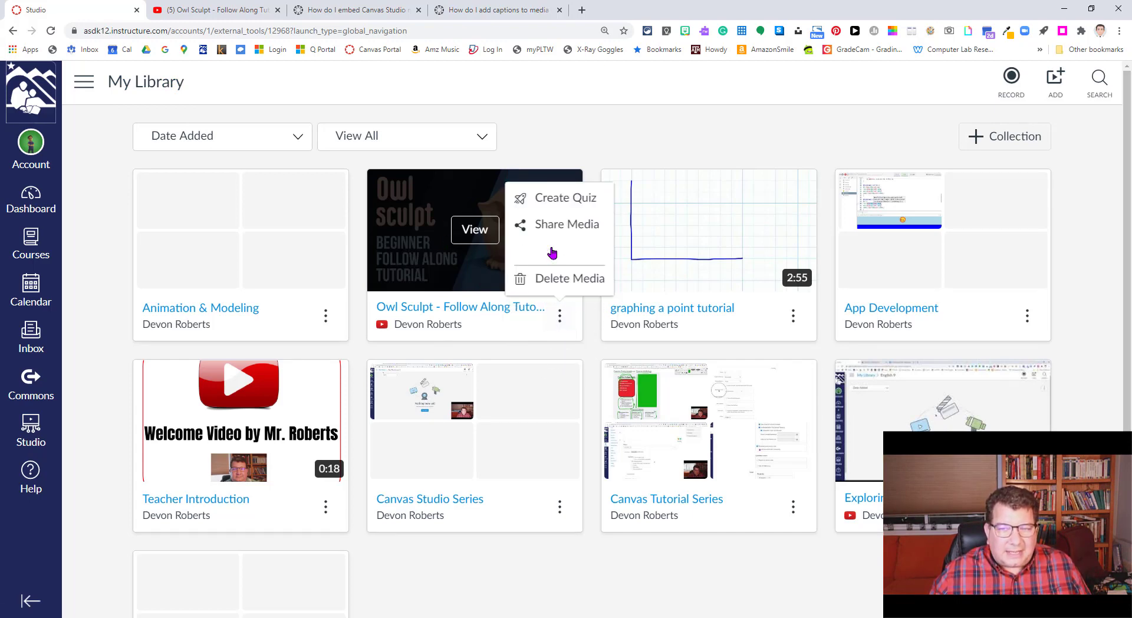
pyautogui.click(552, 252)
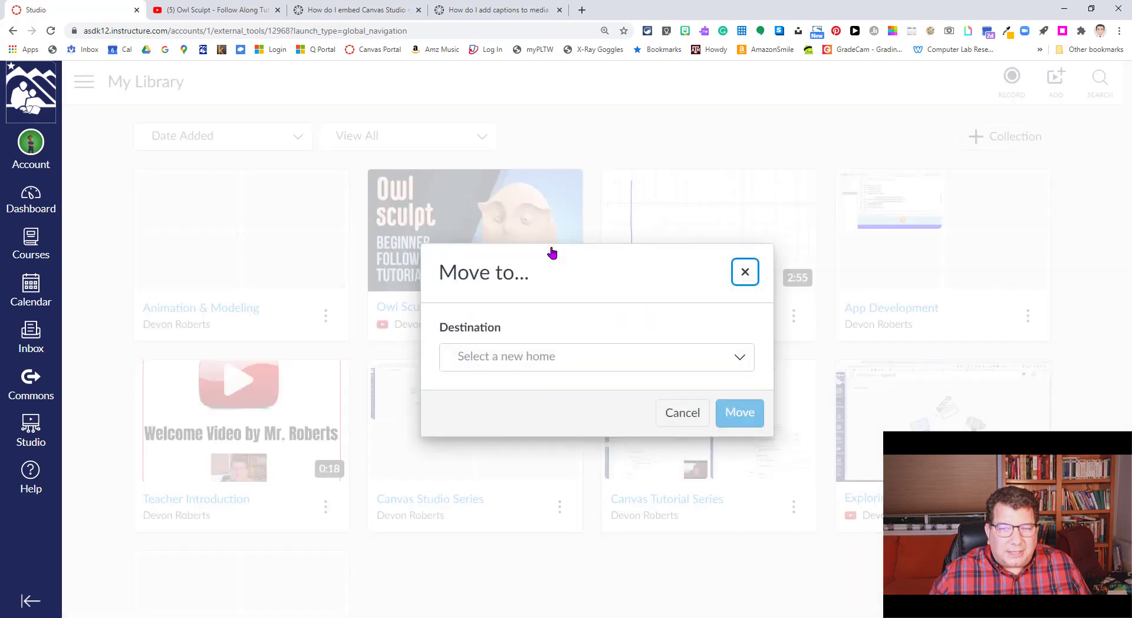
pyautogui.click(524, 361)
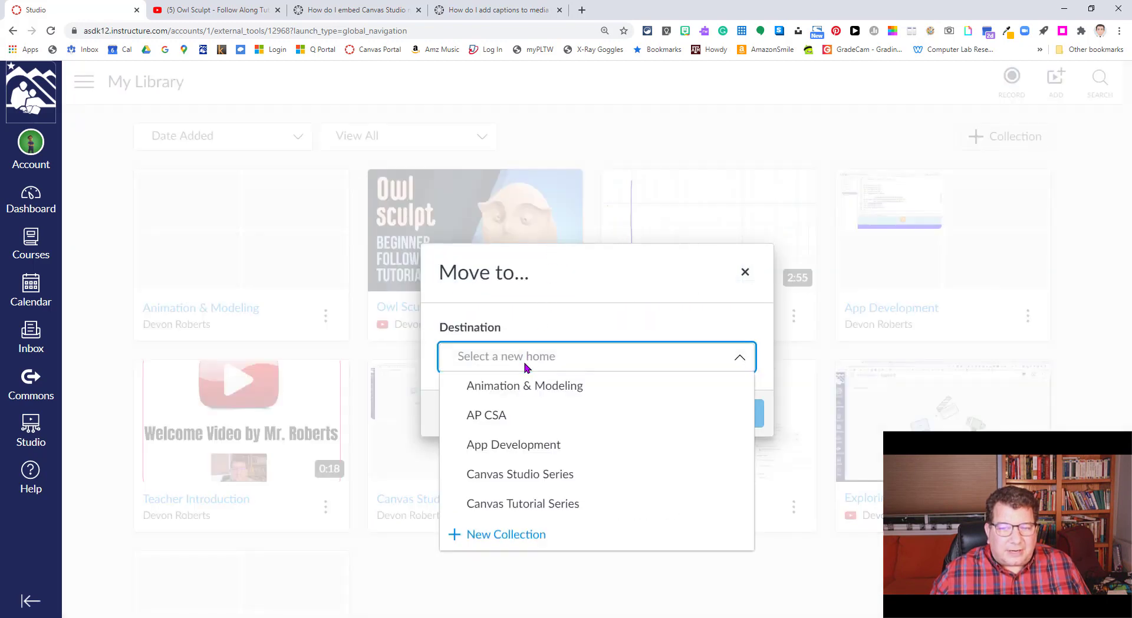
pyautogui.click(524, 387)
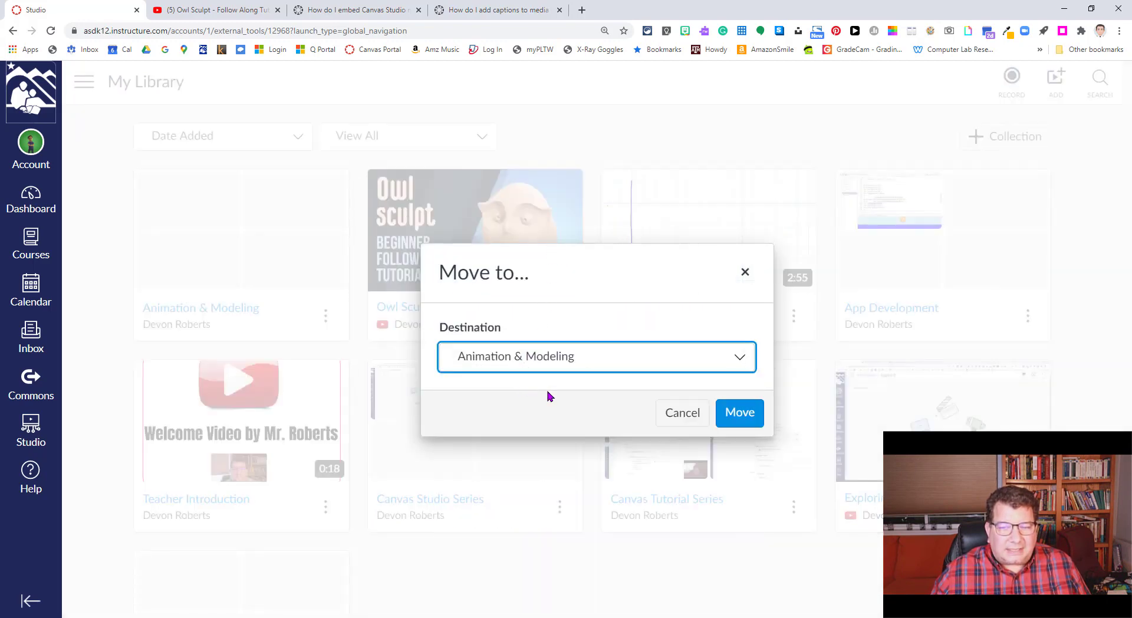
pyautogui.click(737, 413)
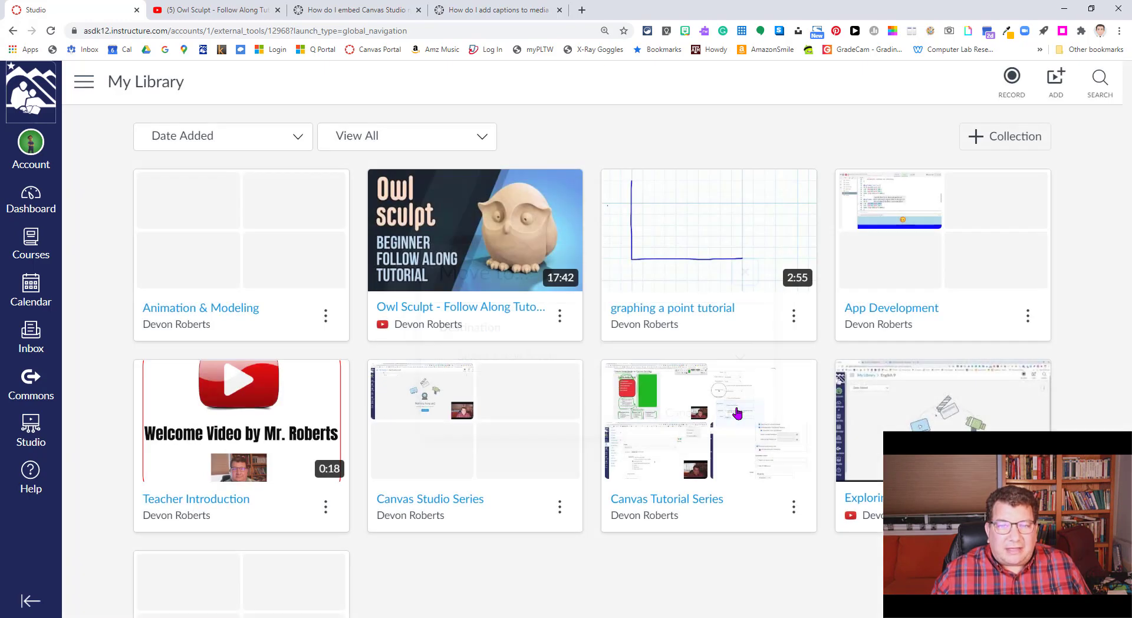